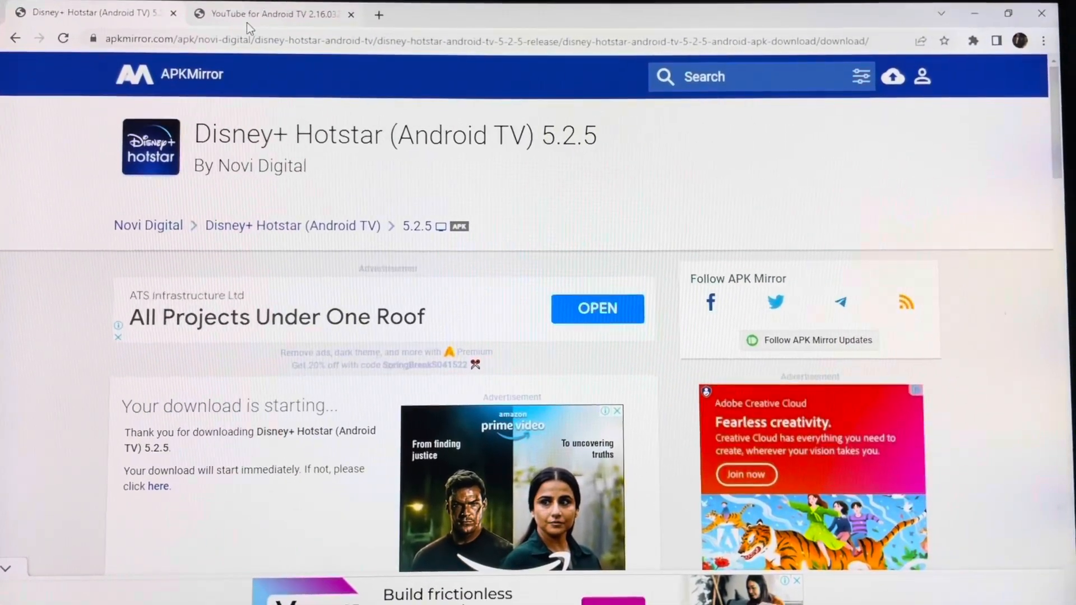
Review the YouTube for Android TV page, highlighting its arm-v7a architecture and Android 5.0 requirement.
left_click(253, 24)
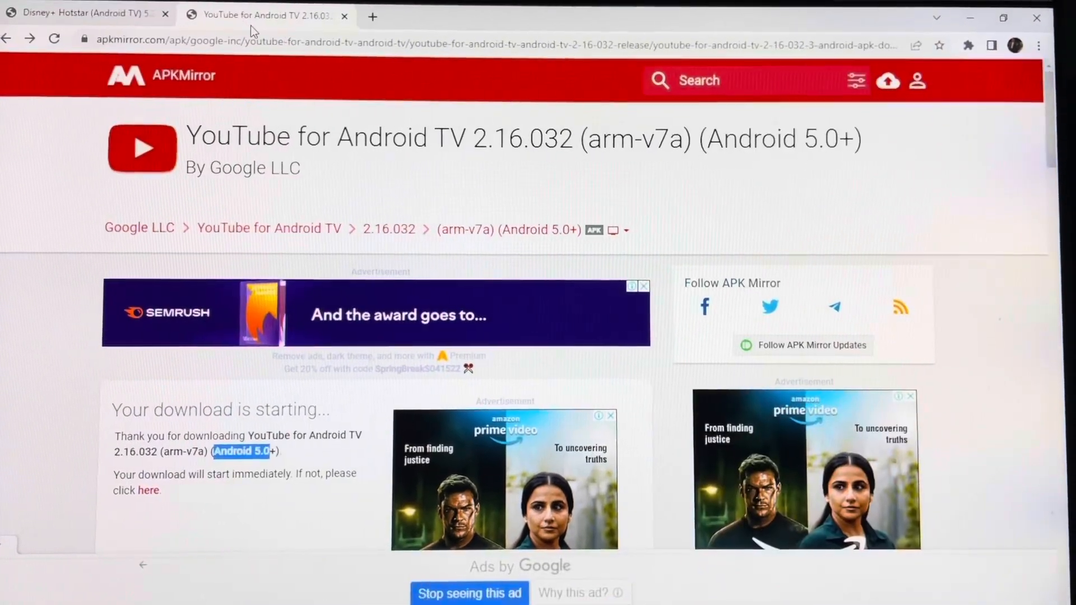
left_click(107, 20)
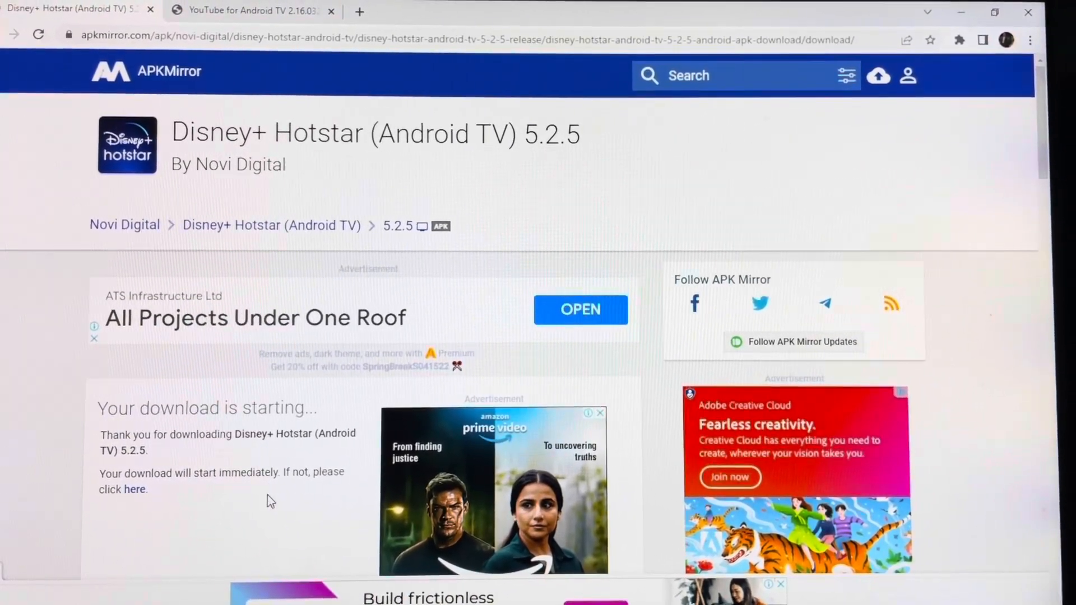
left_click(252, 11)
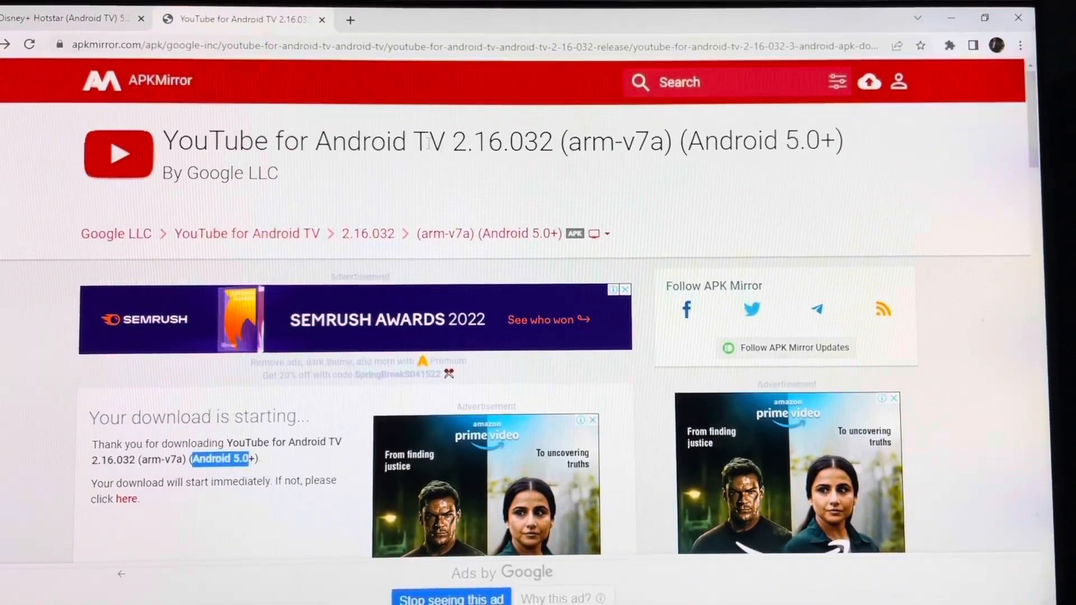
left_click_drag(570, 142, 664, 140)
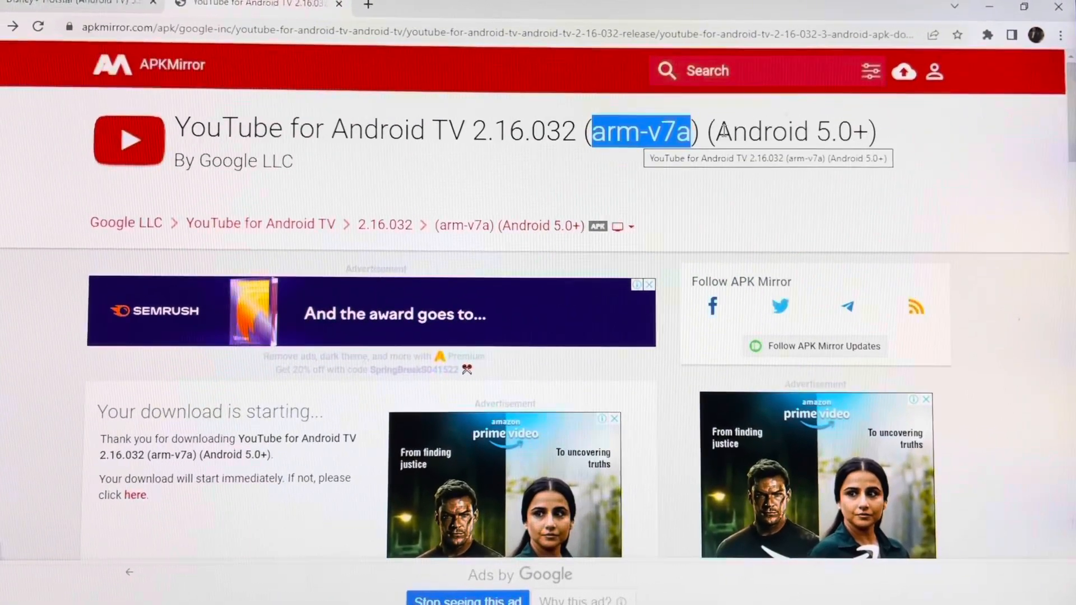
left_click_drag(745, 130, 844, 141)
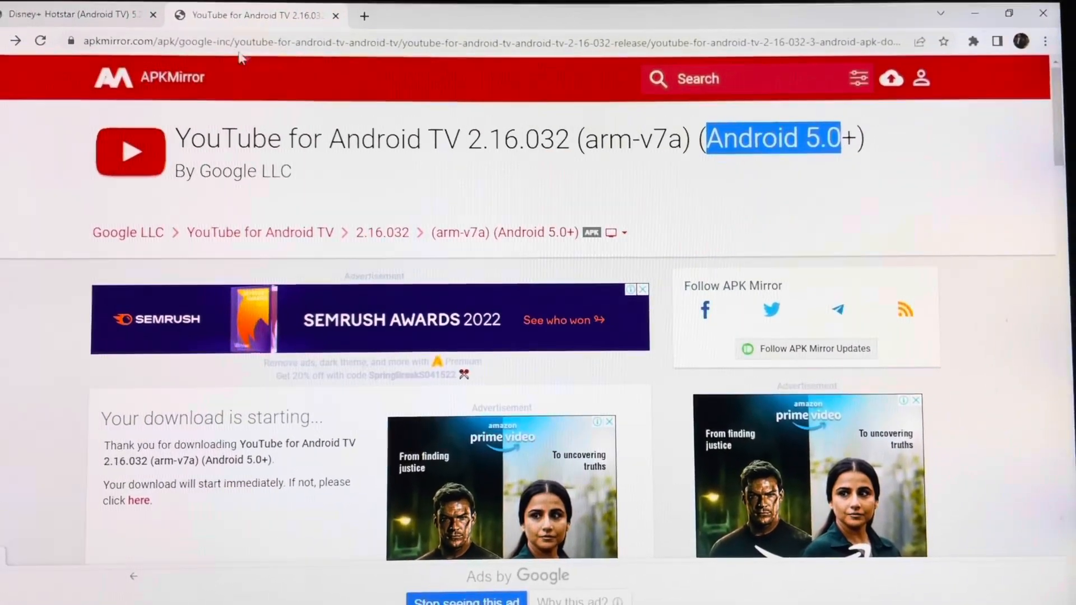
Compare with the Disney+ Hotstar page, then bring up the Downloads folder holding both APKs.
left_click(92, 27)
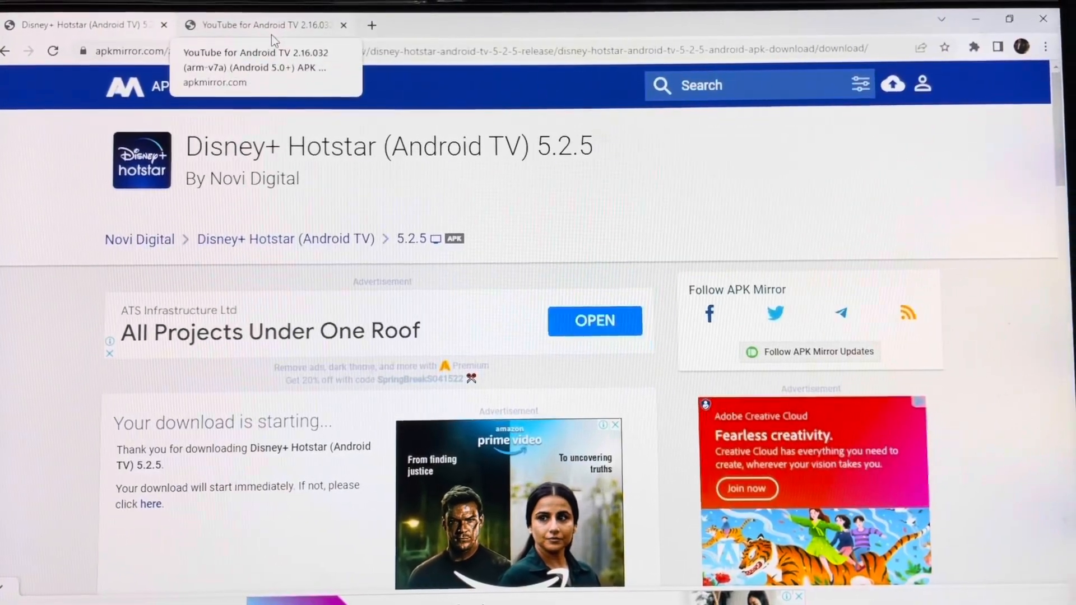
left_click(269, 23)
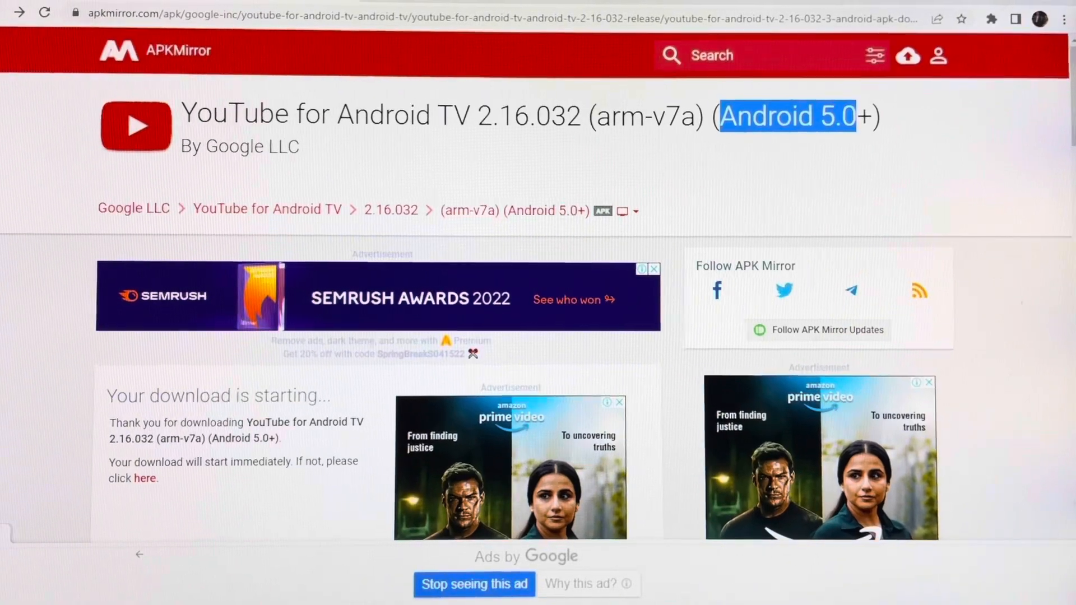
left_click(484, 586)
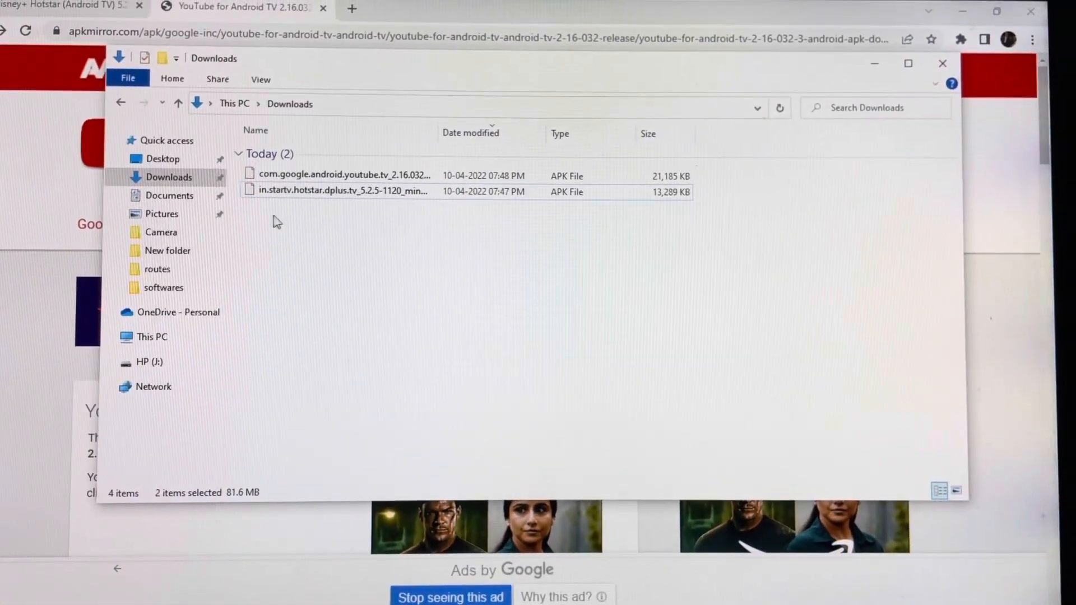
Copy the two downloaded APK files and go to the HP (J:) pen drive.
left_click_drag(275, 210, 368, 169)
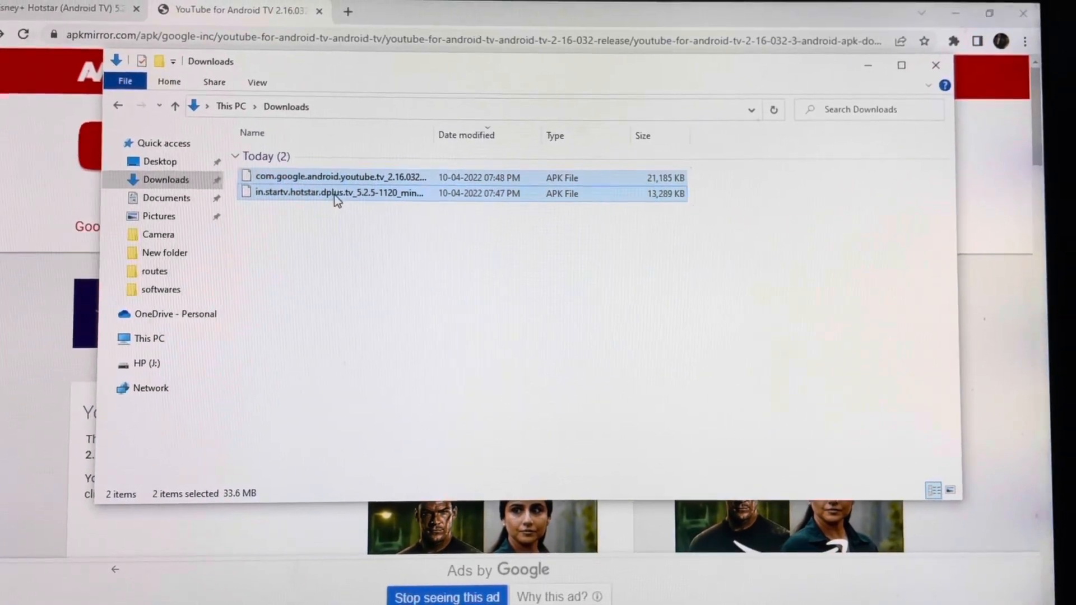
right_click(342, 195)
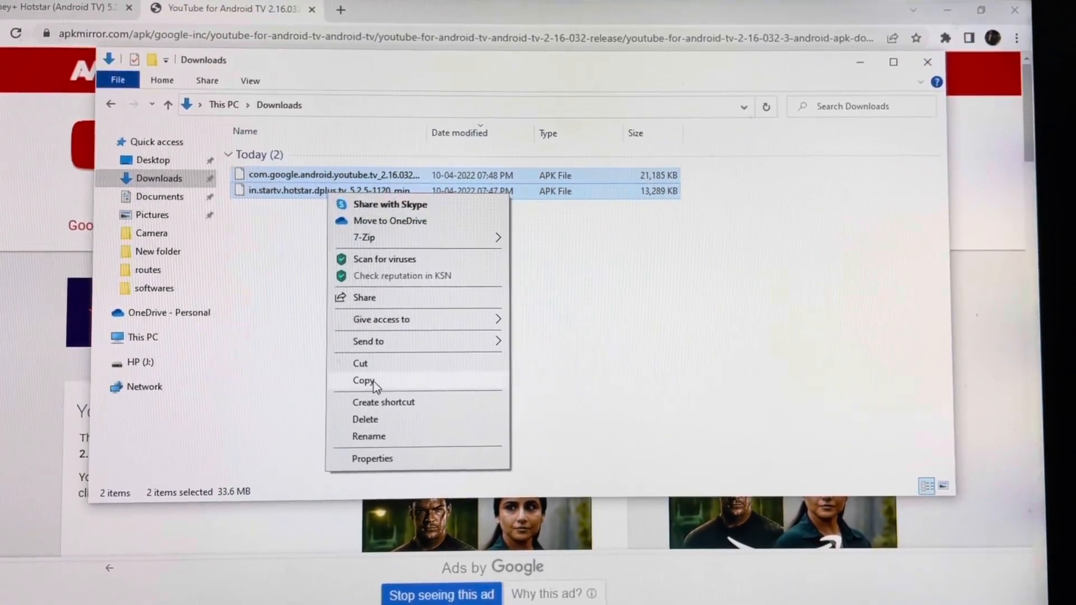
left_click(367, 384)
left_click(278, 344)
left_click(135, 363)
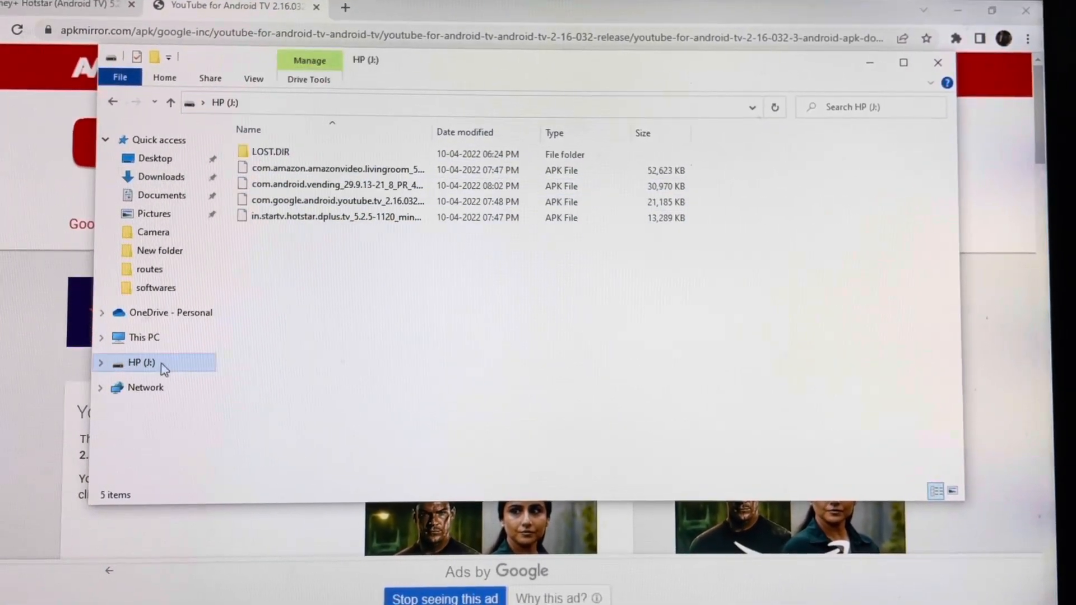
Delete all five existing items on HP (J:) and paste the two APKs onto the empty drive.
left_click_drag(277, 303, 387, 148)
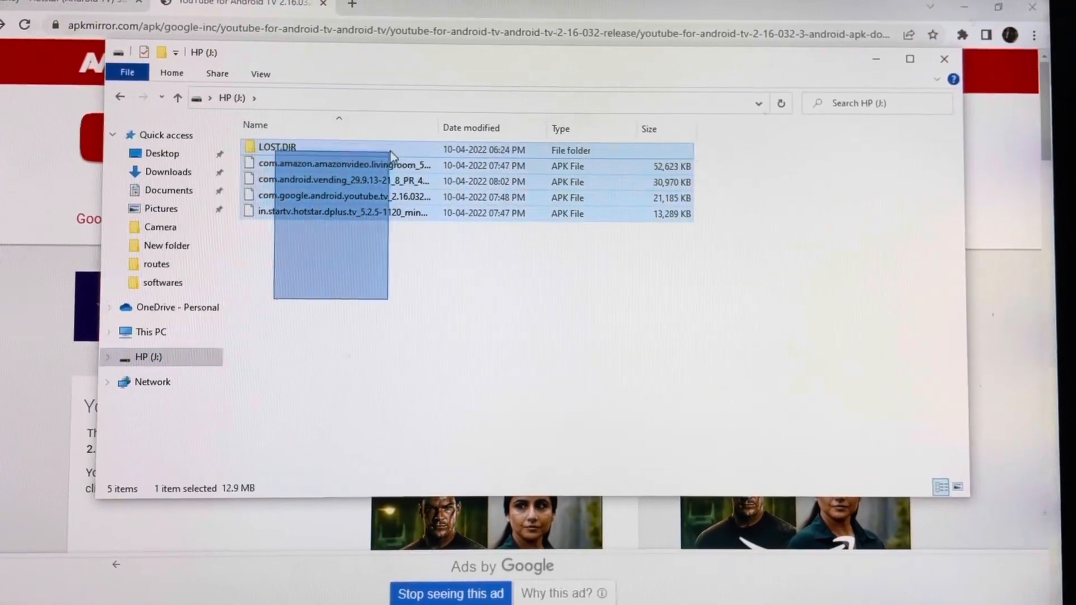
right_click(378, 183)
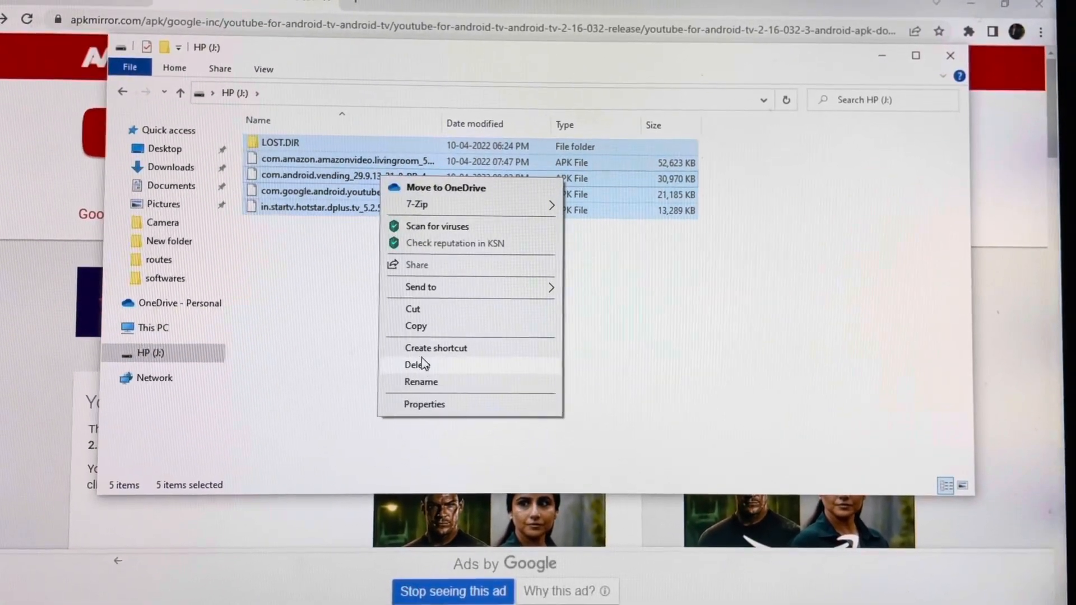
left_click(415, 369)
left_click(576, 331)
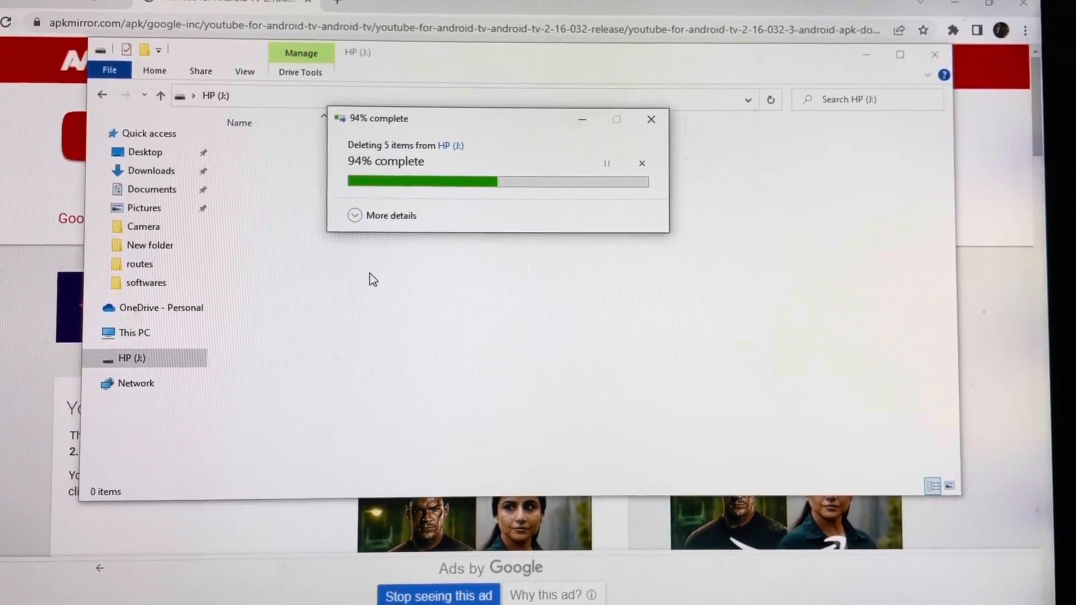
right_click(369, 275)
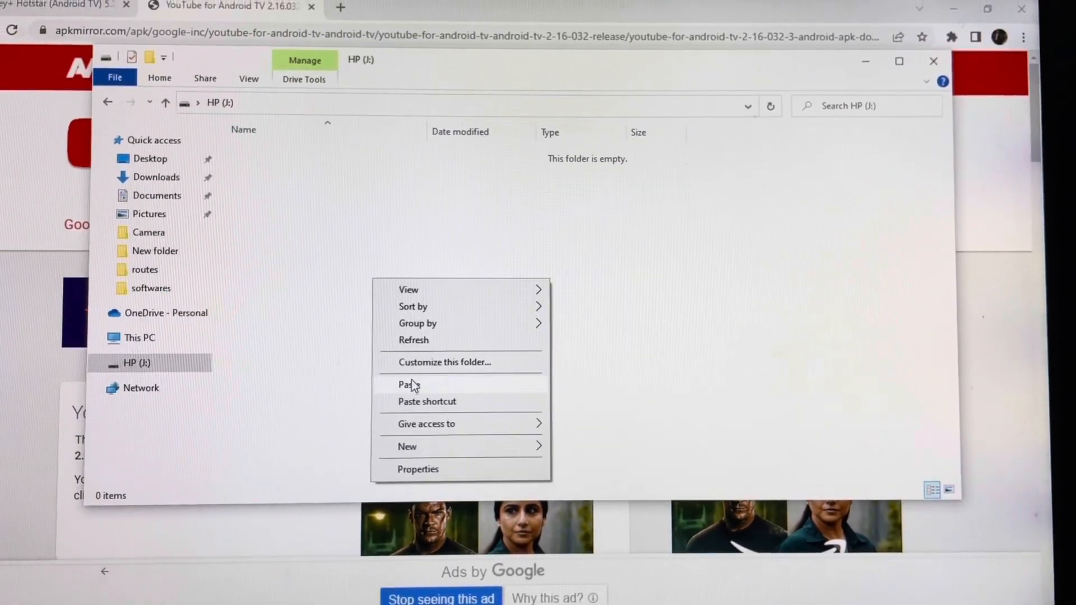
left_click(407, 381)
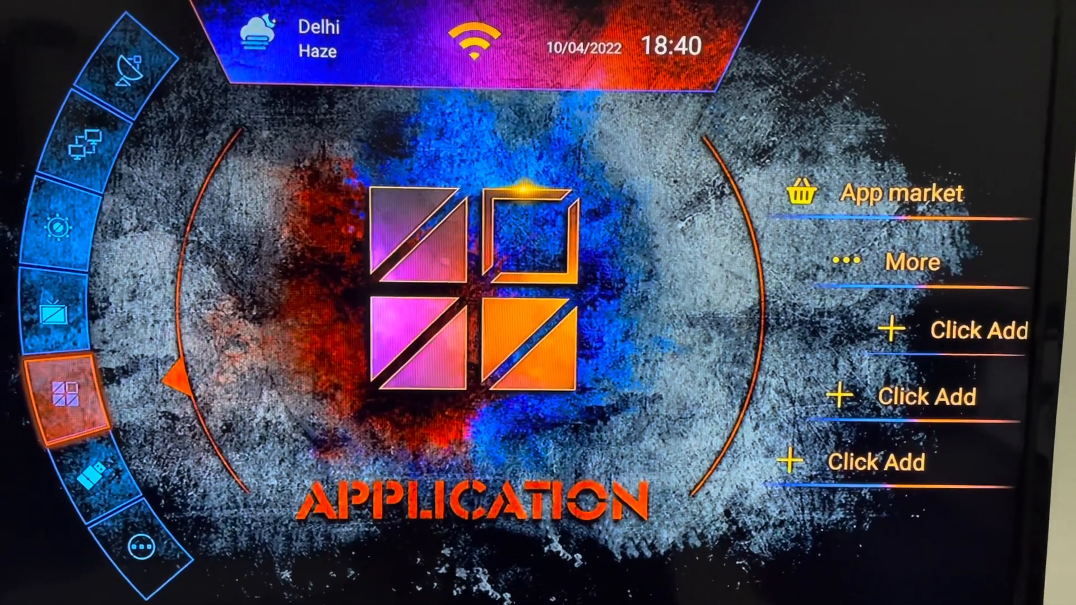
Go to More for the full app grid and start the FileManager app.
key("Right")
key("Return")
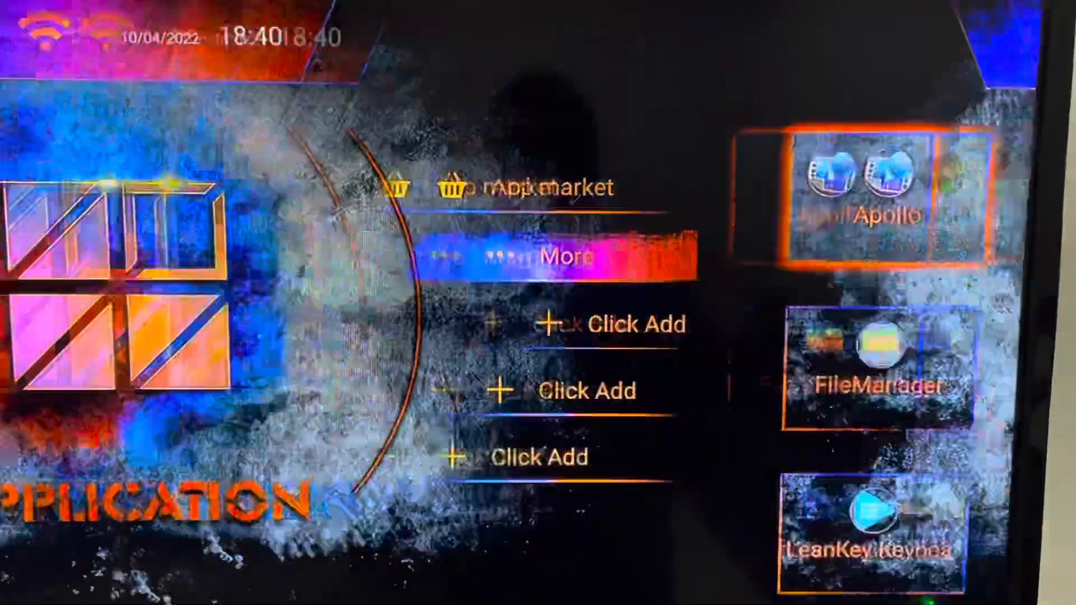
key("Right")
key("Down")
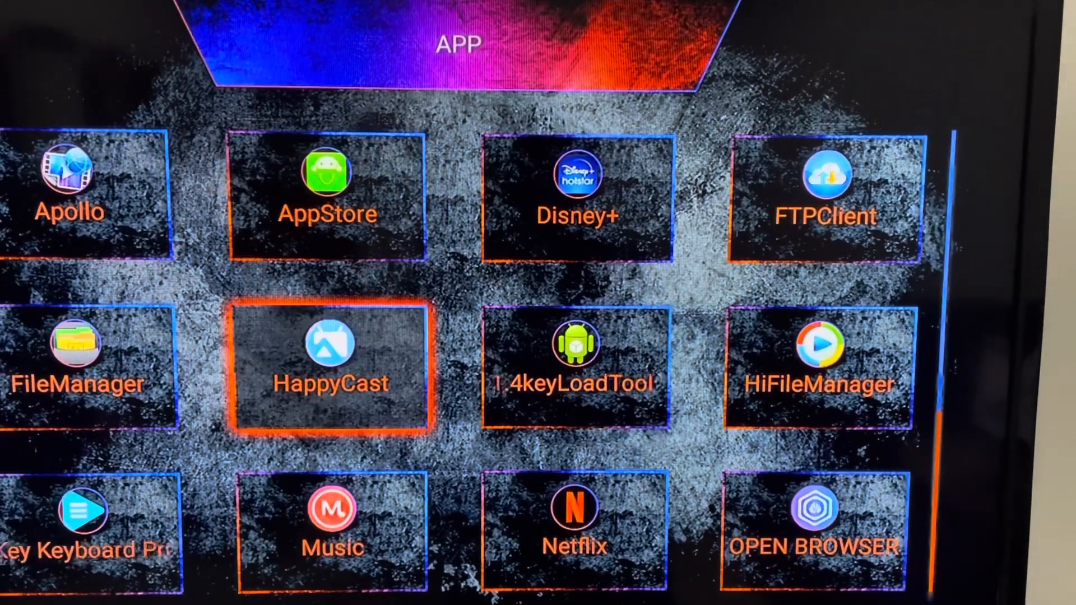
key("Left")
key("Return")
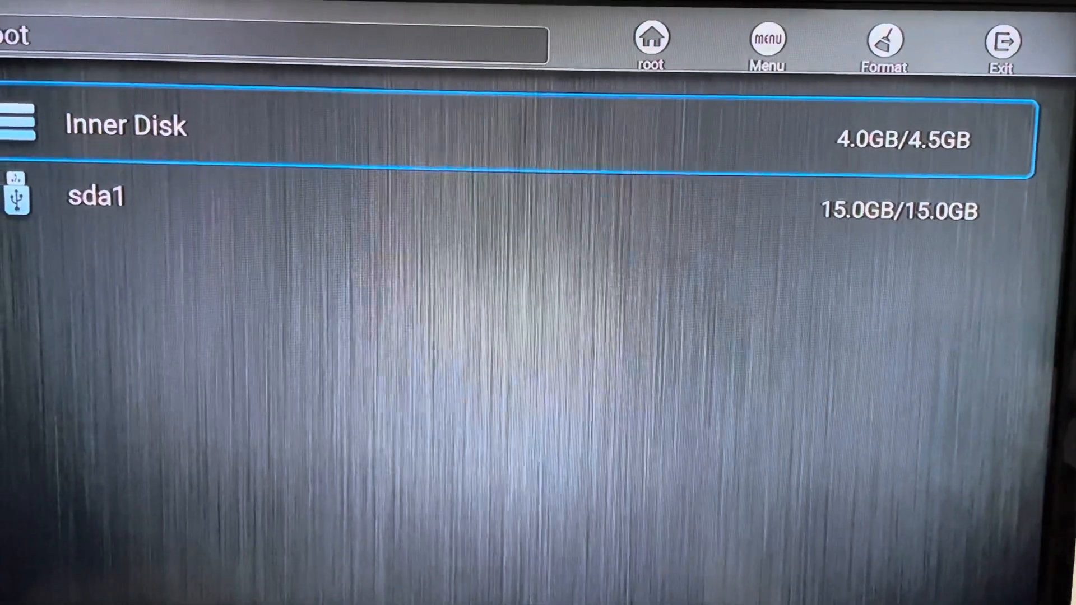
Install the hotstar APK from the sda1 pen drive, then move on to the YouTube APK file.
key("Down")
key("Return")
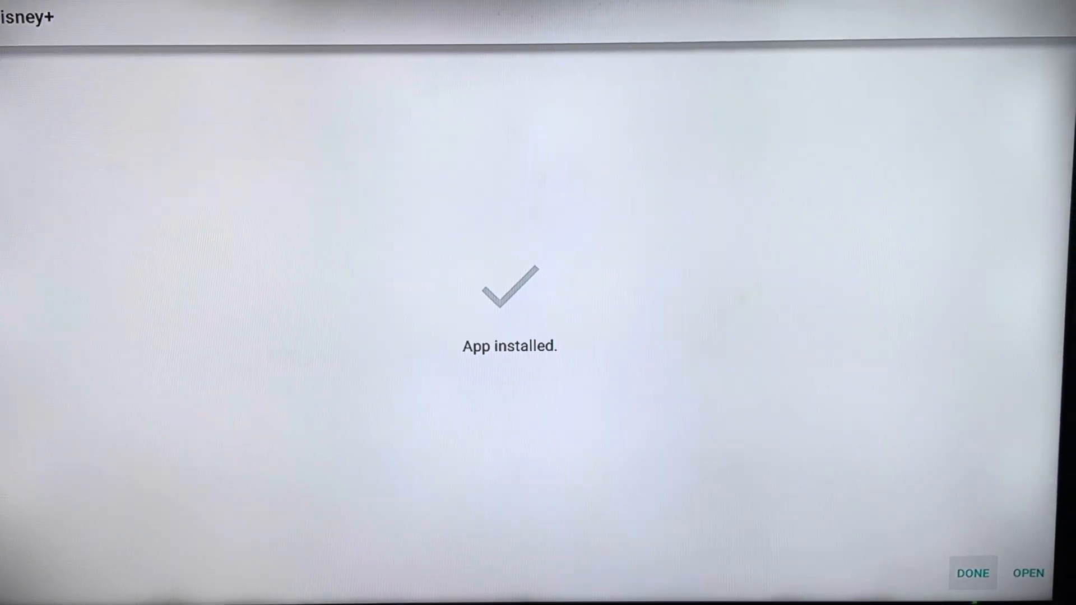
key("Return")
key("Down")
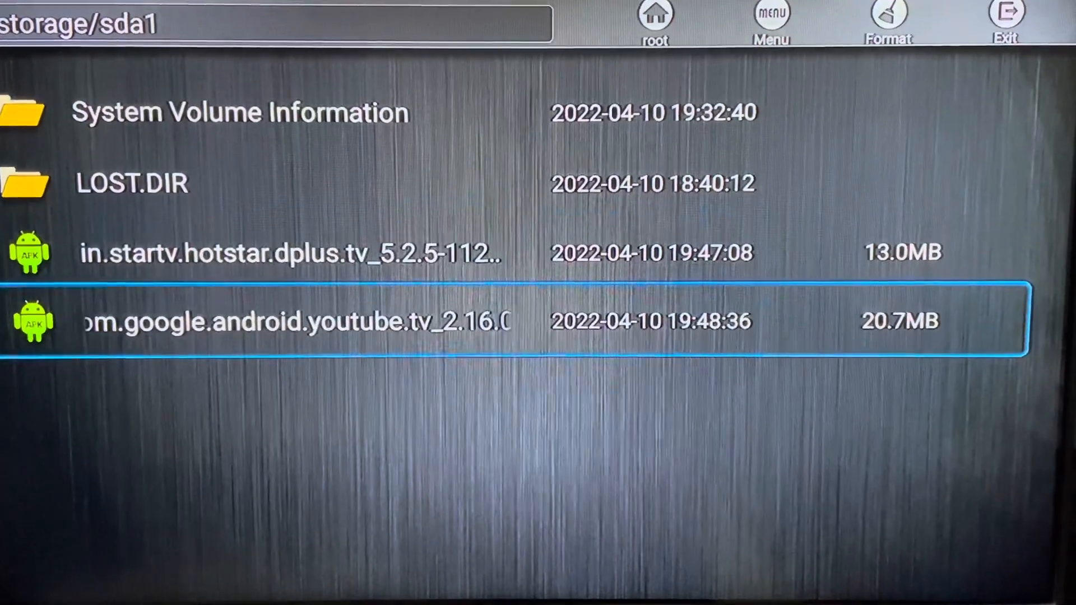
Install the YouTube APK from sda1 and go back up to the list of drives.
key("Return")
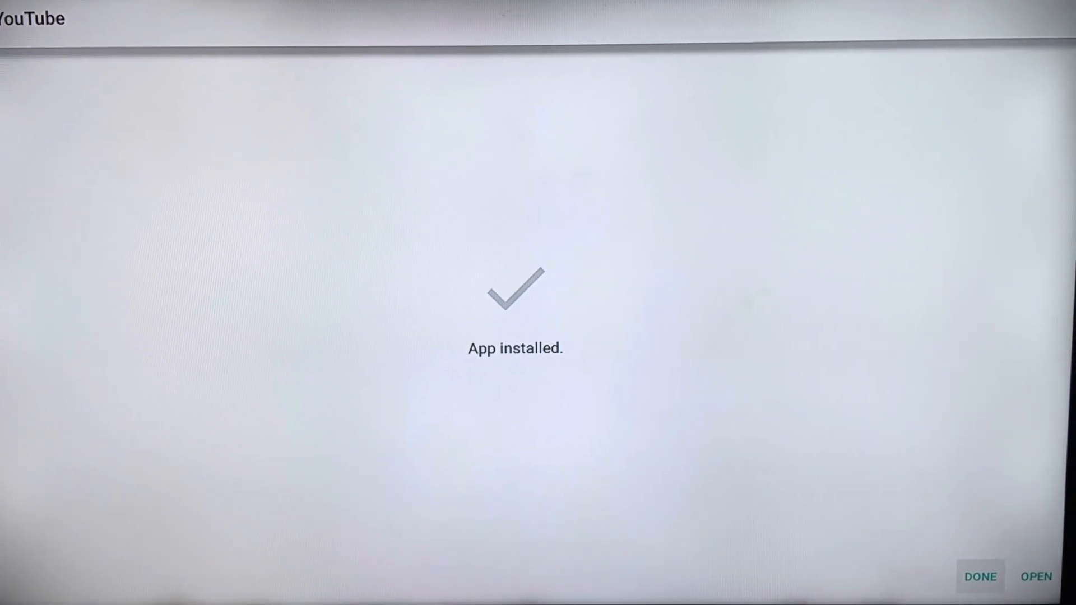
key("Return")
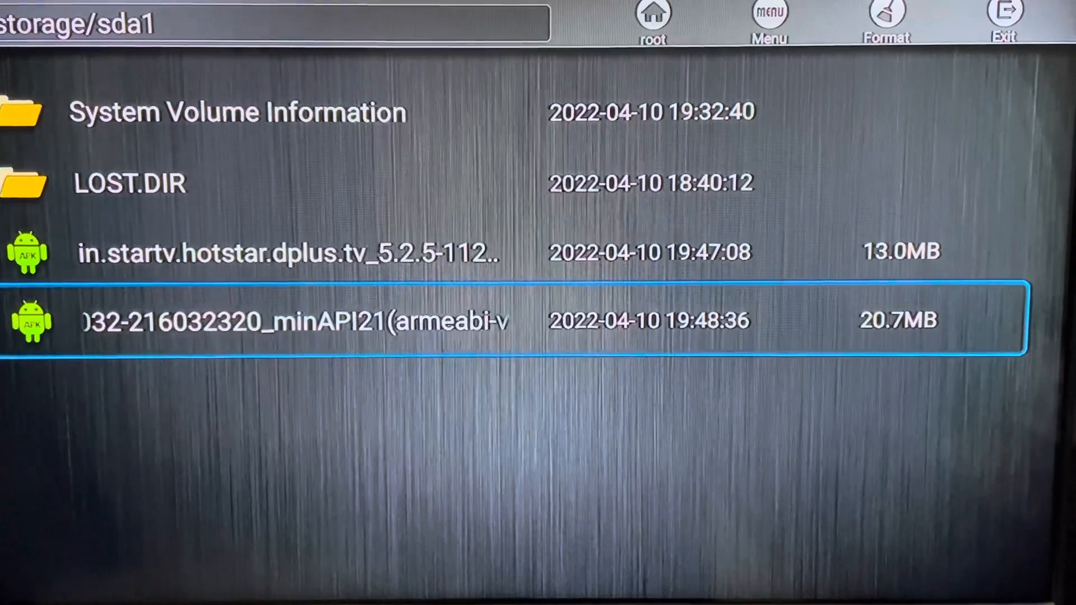
key("Up")
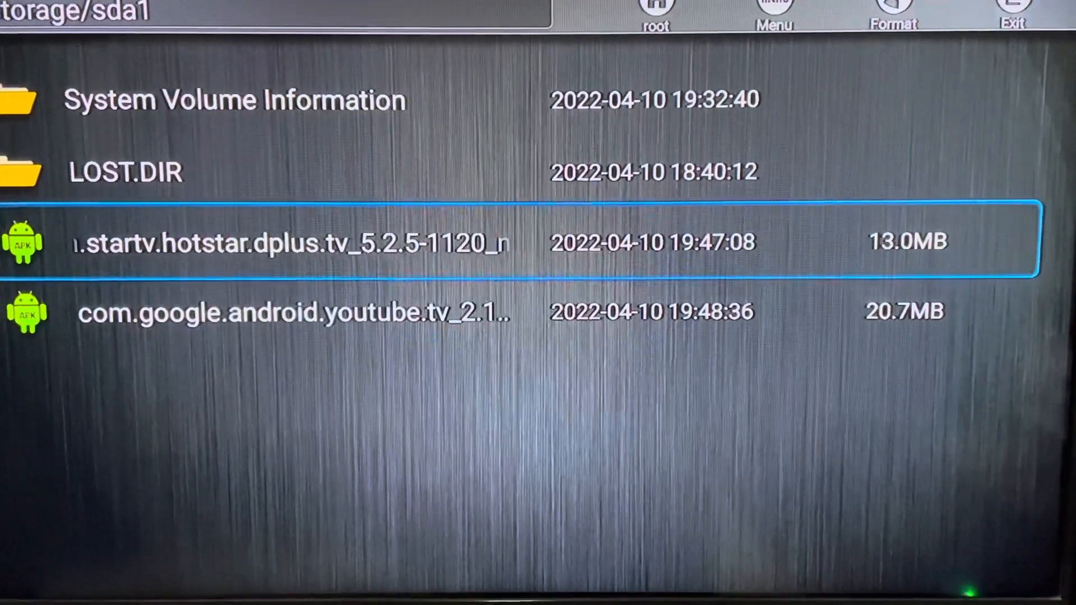
key("Down")
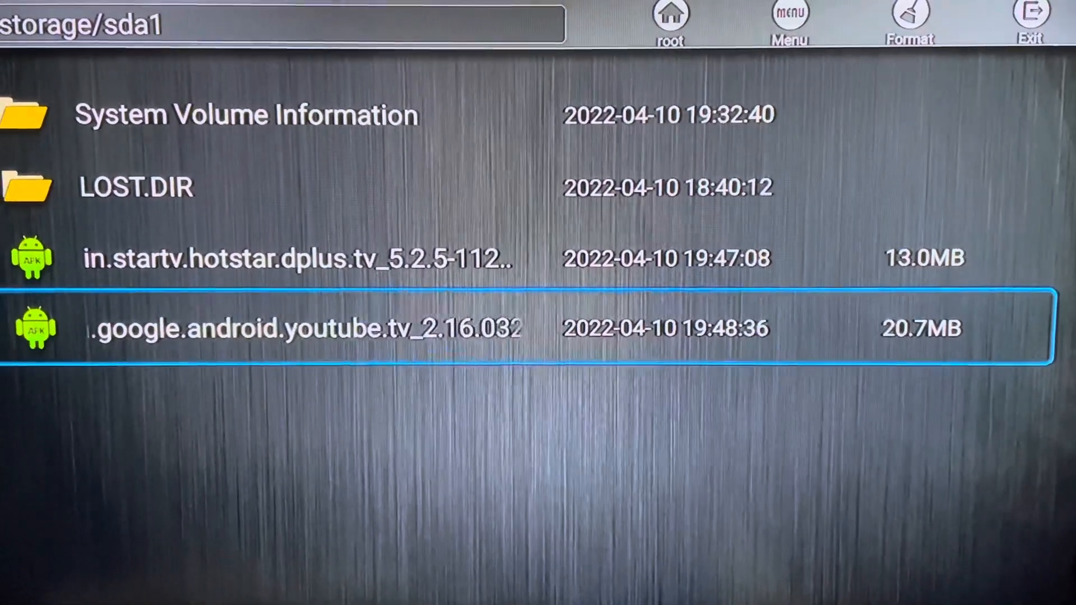
key("Escape")
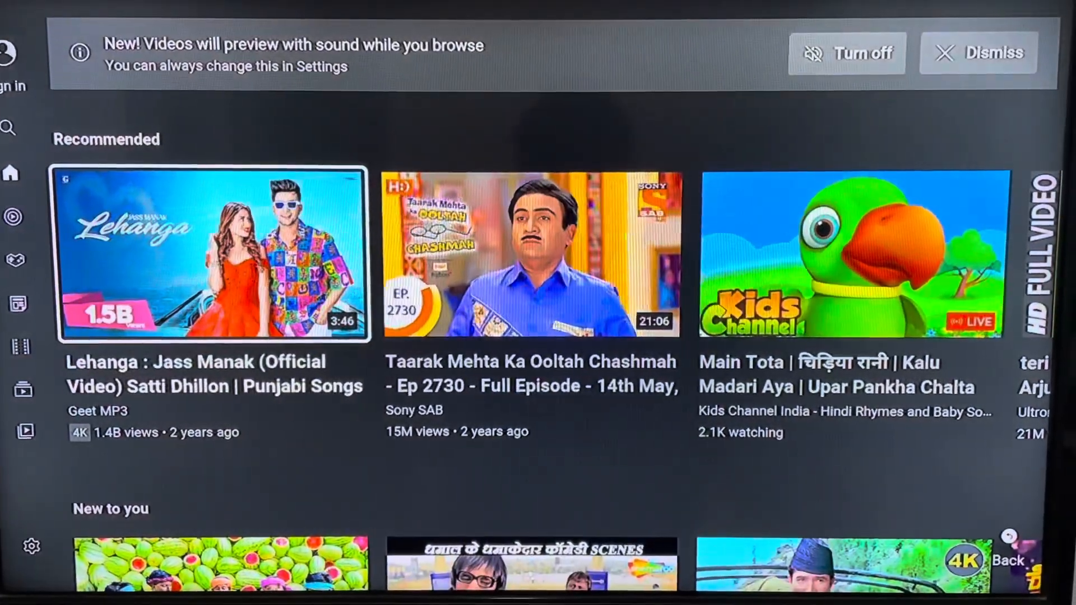
Browse the Recommended and New to you rows in YouTube, then return to the app grid.
key("Right")
key("Right")
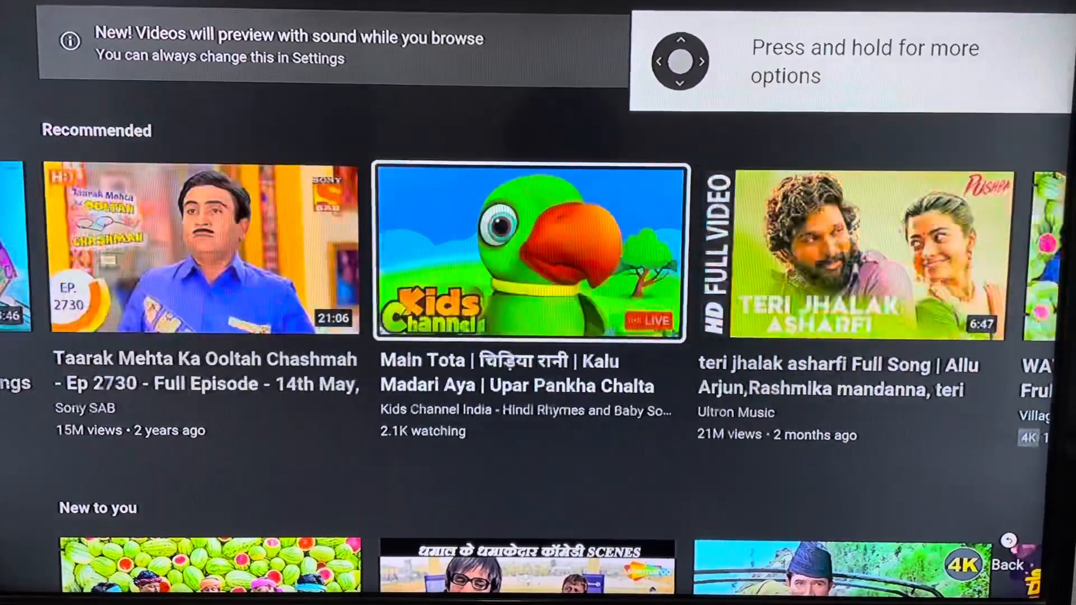
key("Right")
key("Down")
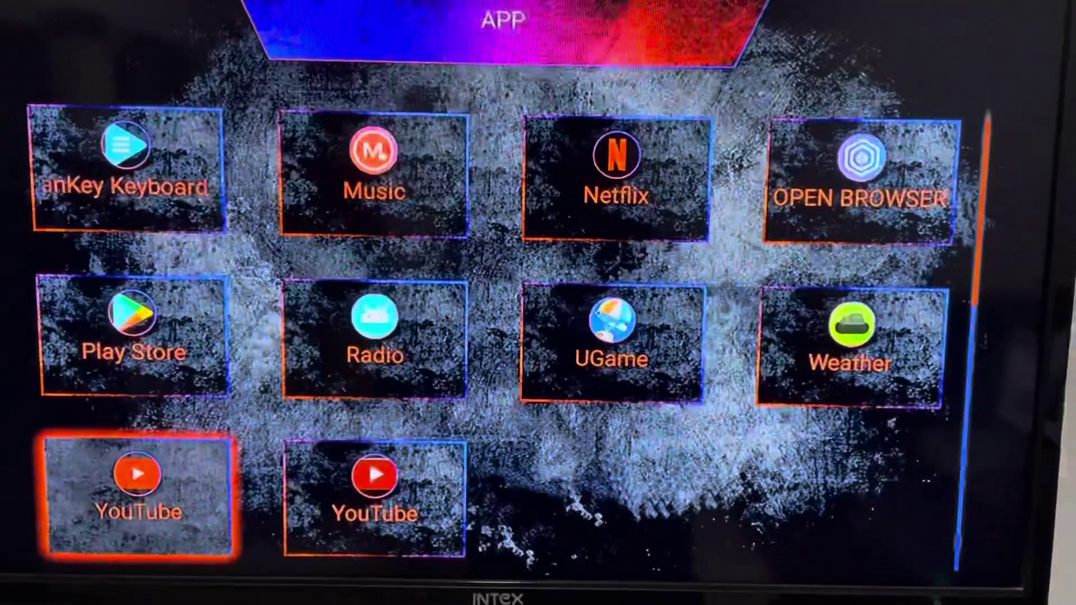
key("Up")
Move to the Disney+ tile in the app grid and launch Disney+ Hotstar.
key("Up")
key("Up")
key("Right")
key("Right")
key("Up")
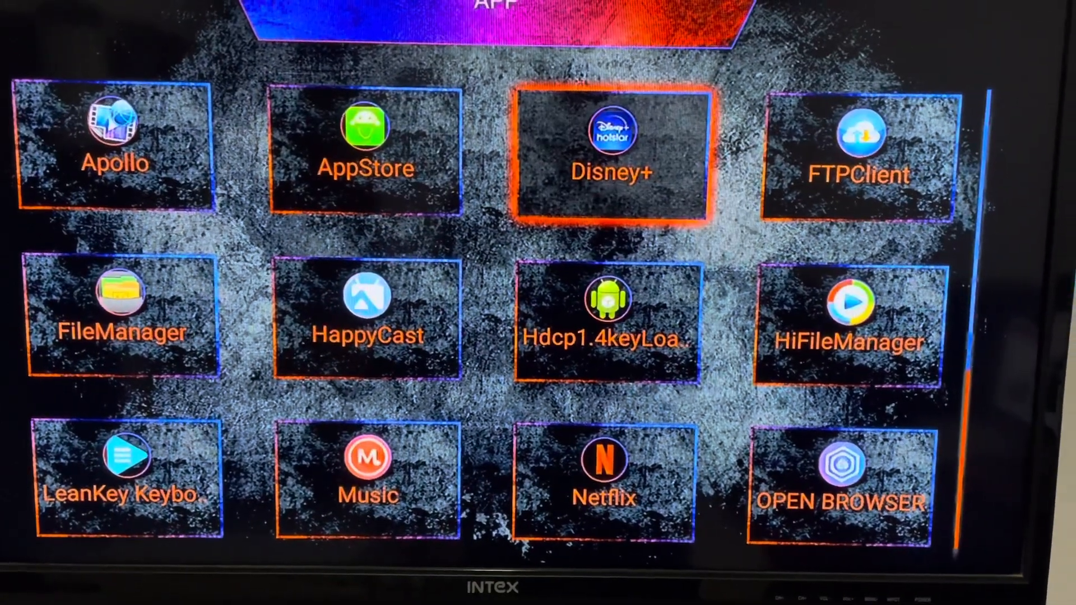
key("Return")
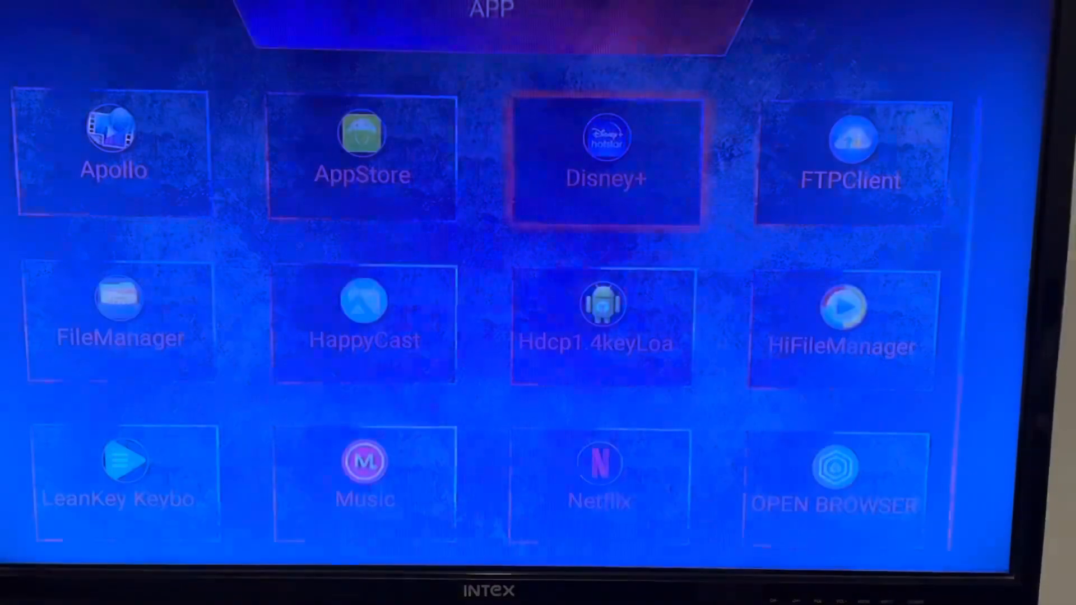